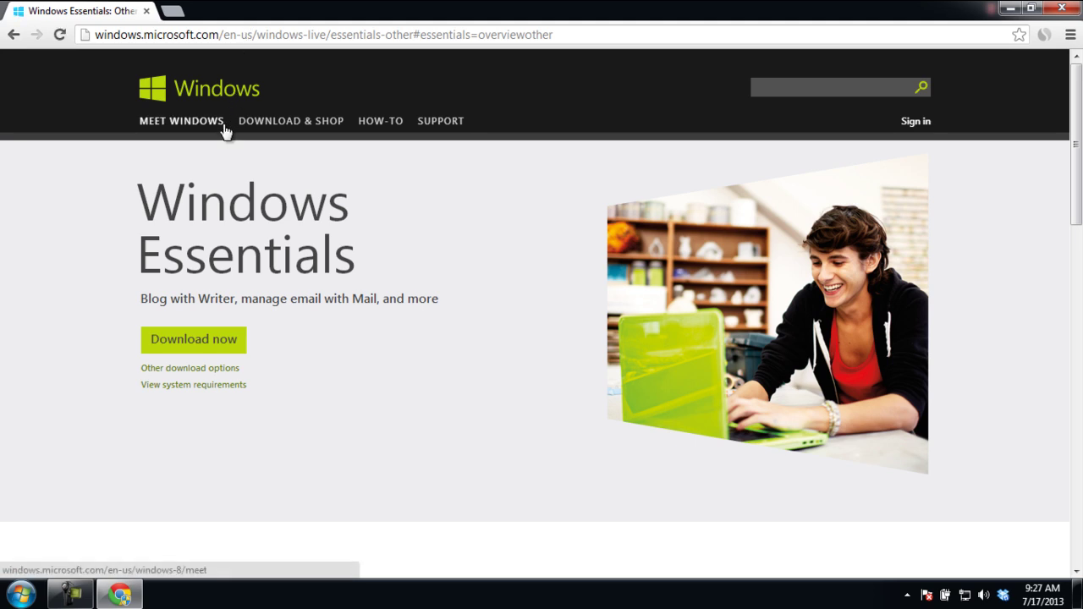
Step: Download the Windows Essentials 2012 installer (wlsetup-web.exe) from the Windows Essentials page and run it
left_click(200, 341)
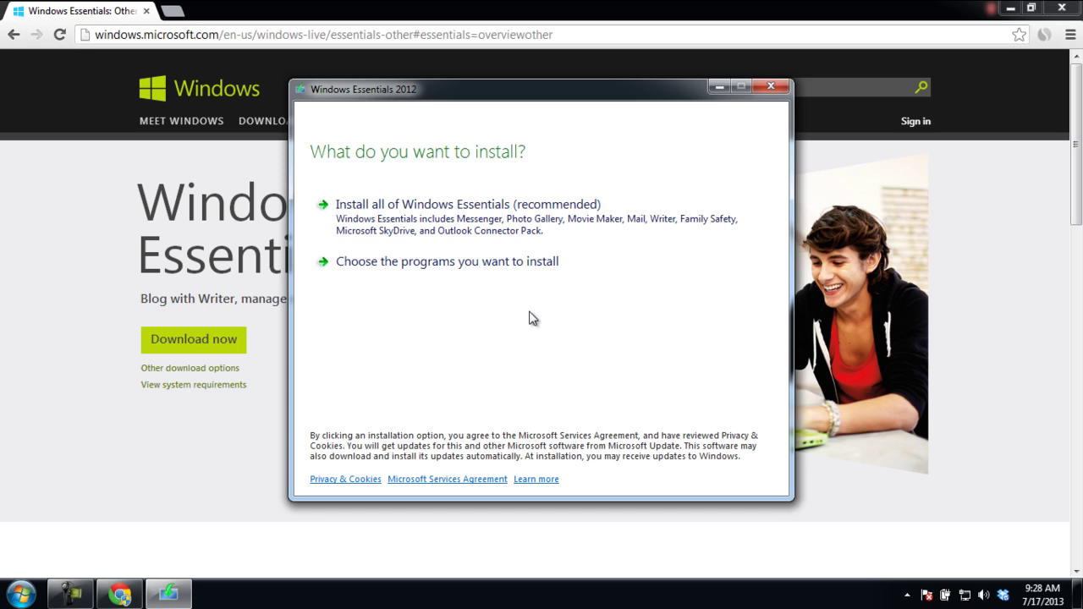
Step: Choose programs individually, uncheck all except Mail, and start the installation
left_click(503, 266)
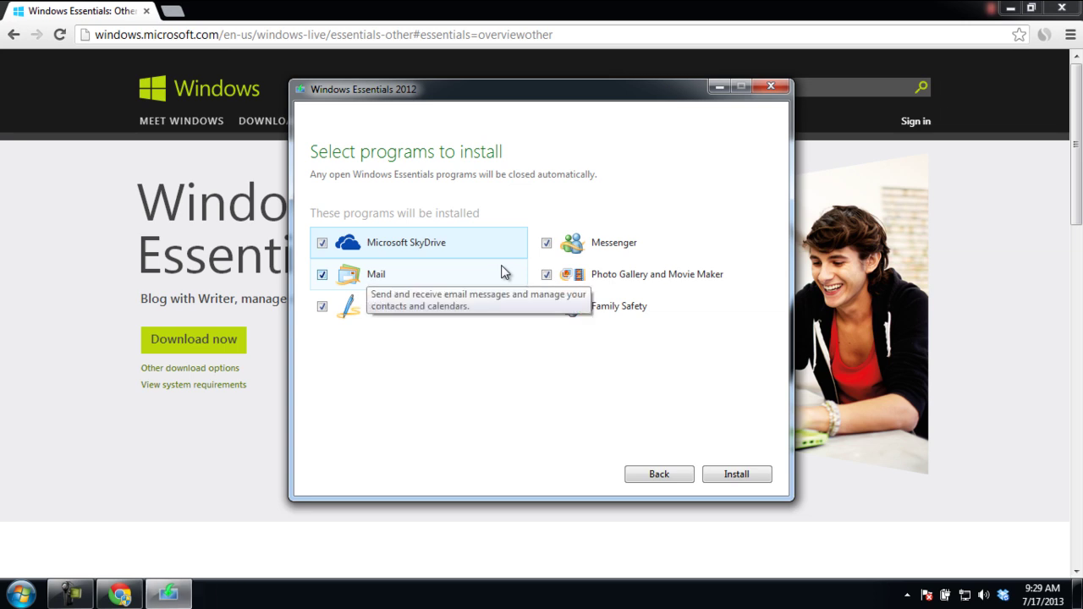
left_click(323, 244)
left_click(322, 307)
left_click(546, 243)
left_click(546, 307)
left_click(546, 274)
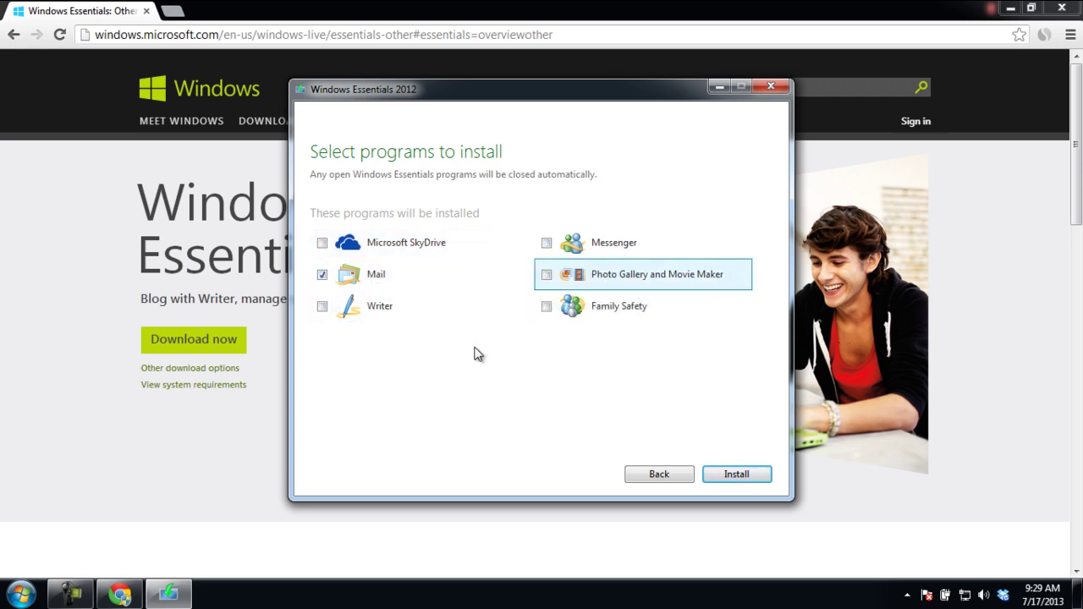
left_click(715, 470)
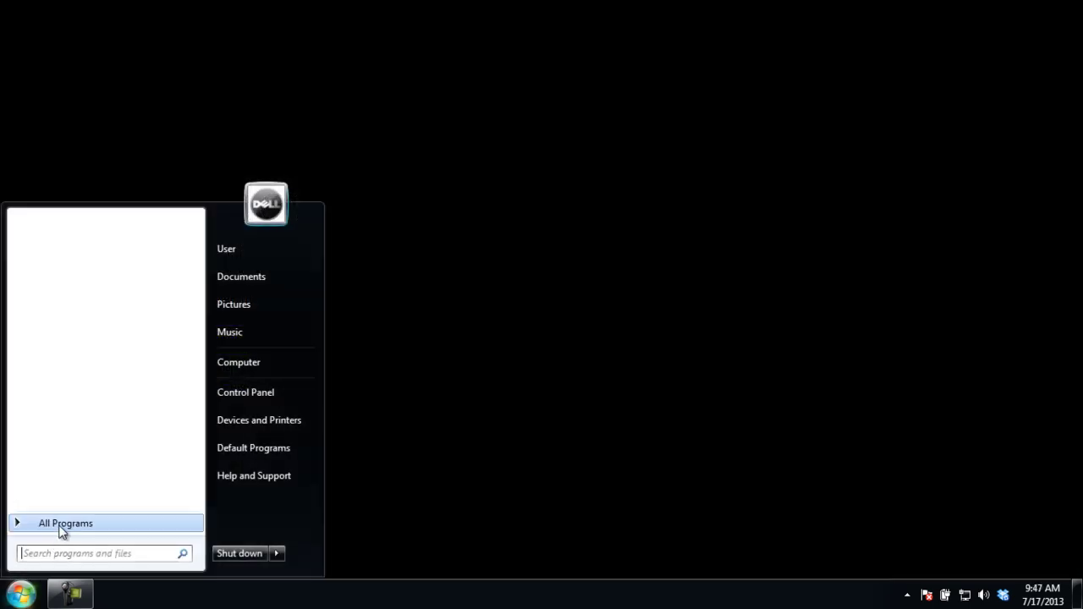
Step: Launch Windows Live Mail, accept the Microsoft Services Agreement, and add the Hotmail account
left_click(60, 526)
scroll(71, 503, "down", 3)
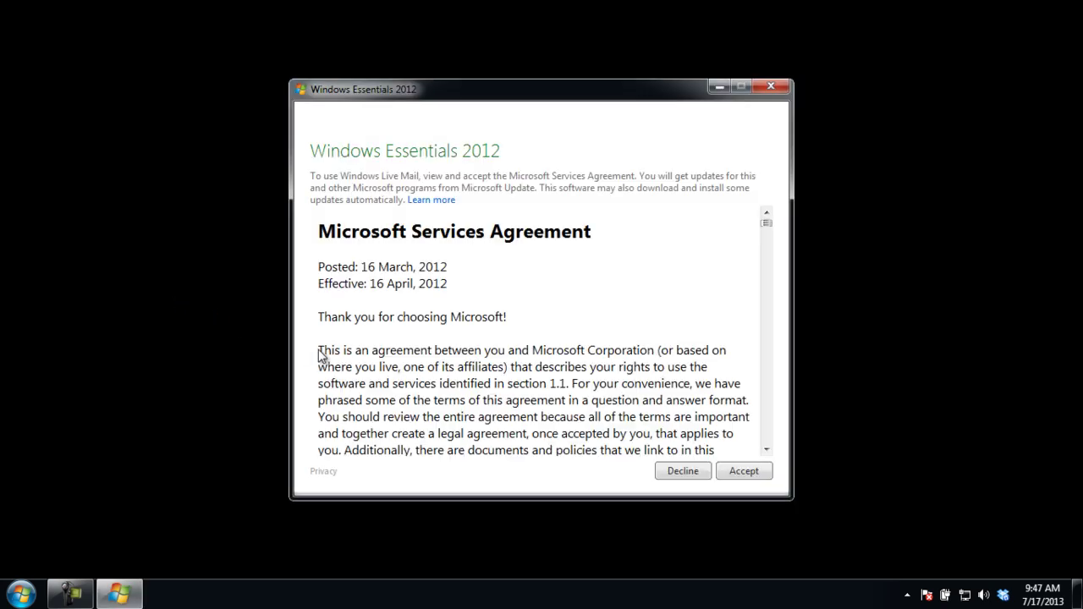
left_click(732, 472)
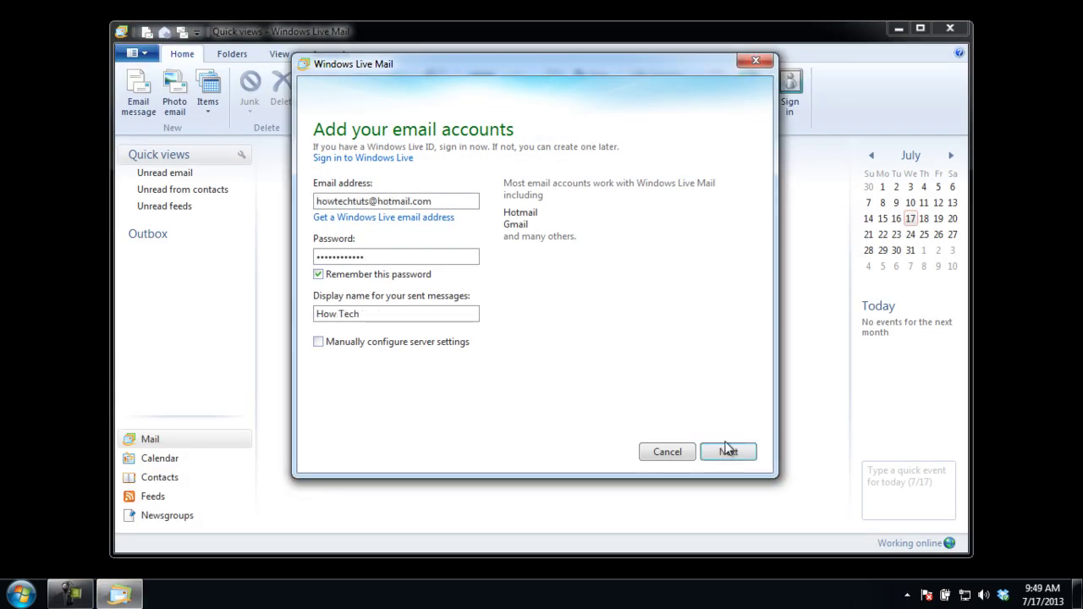
left_click(728, 451)
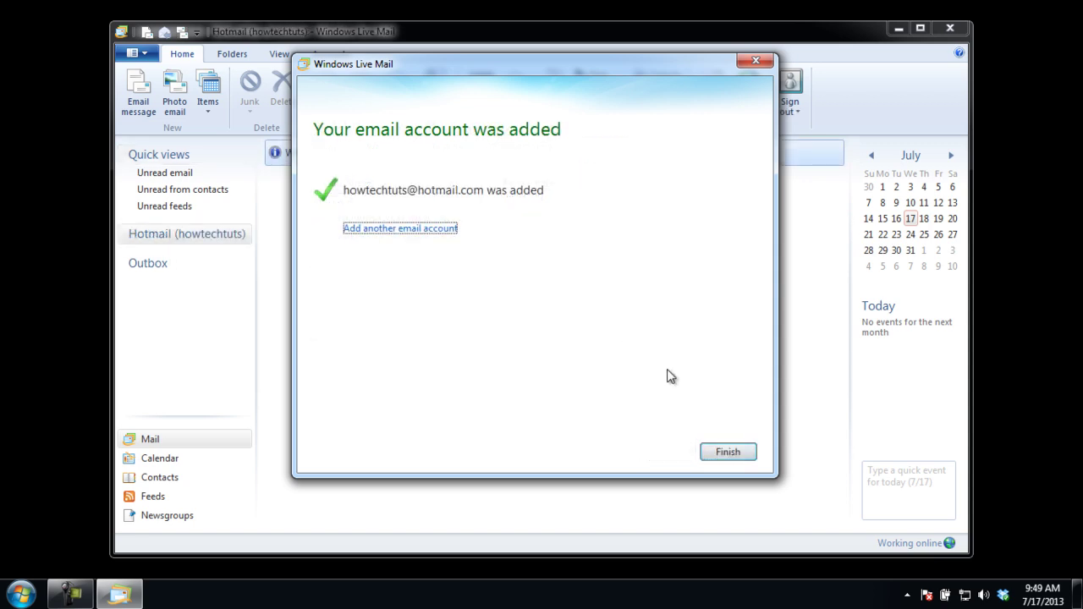
left_click(728, 454)
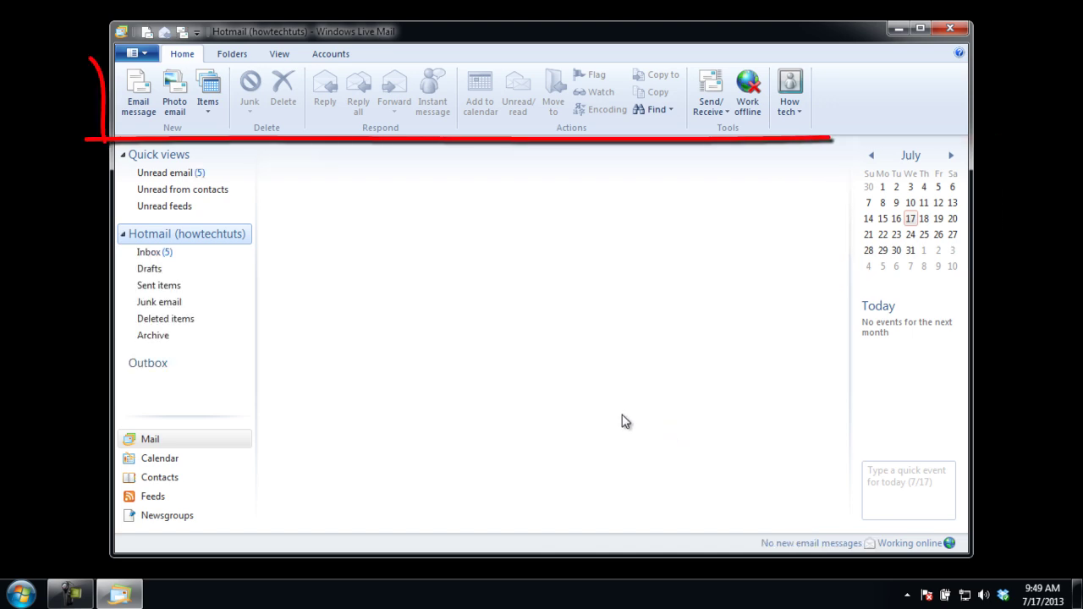
Step: Show the Hotmail Inbox, listing 7 messages with 5 unread
left_click(156, 252)
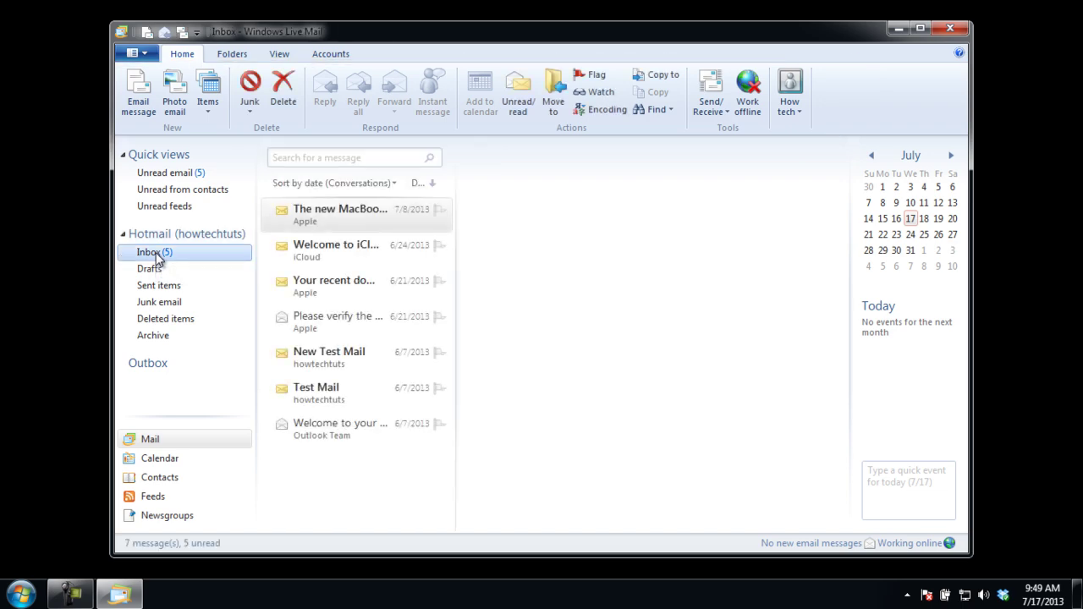
Step: Create a new signature reading 'Regards,' added to all outgoing messages, replies and forwards
left_click(28, 30)
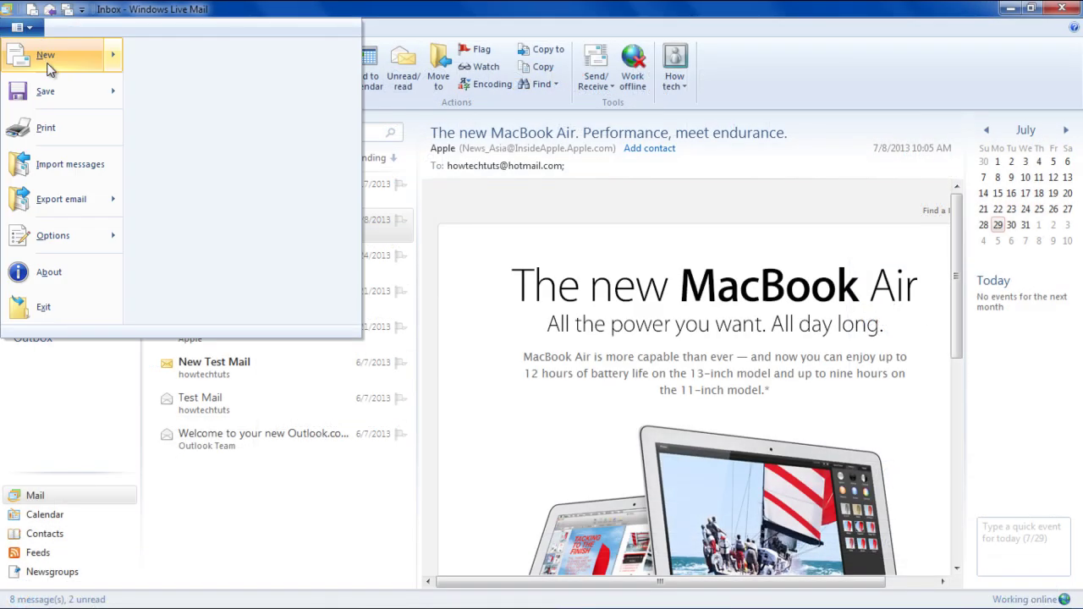
mouse_move(118, 242)
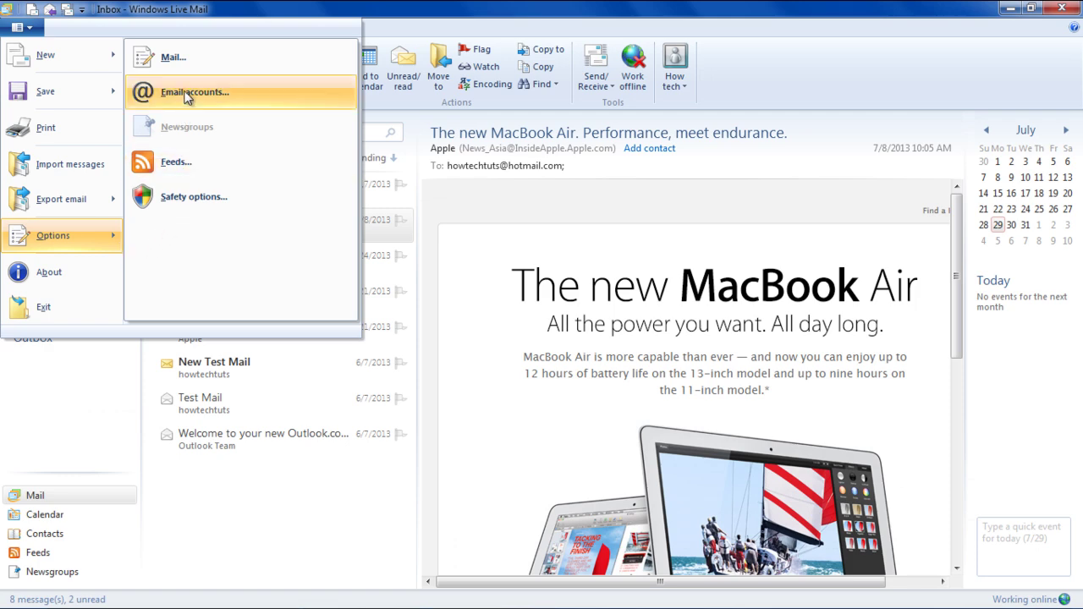
left_click(199, 68)
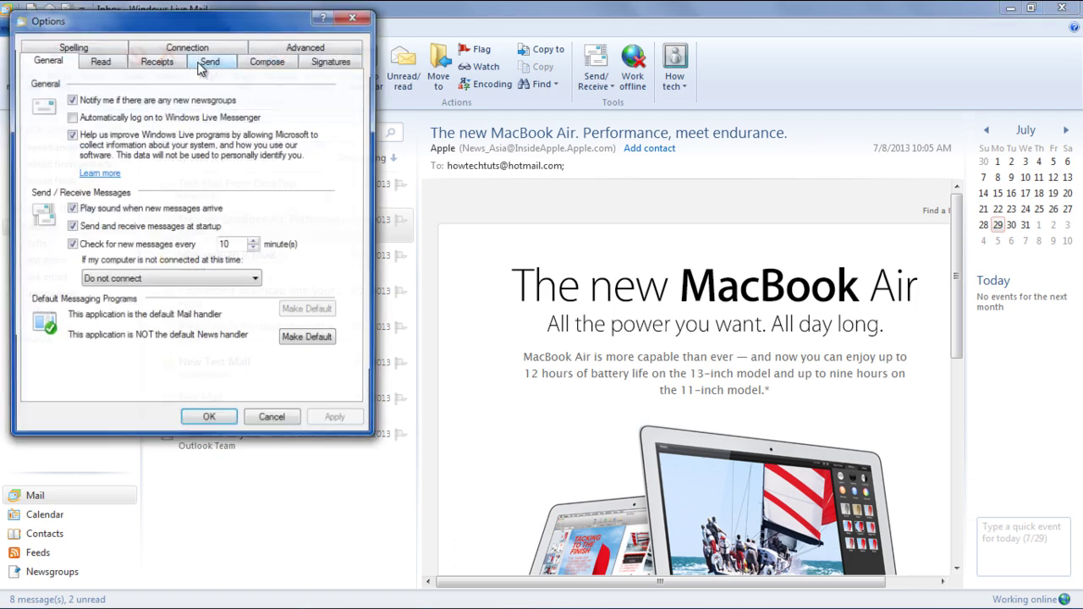
left_click(315, 64)
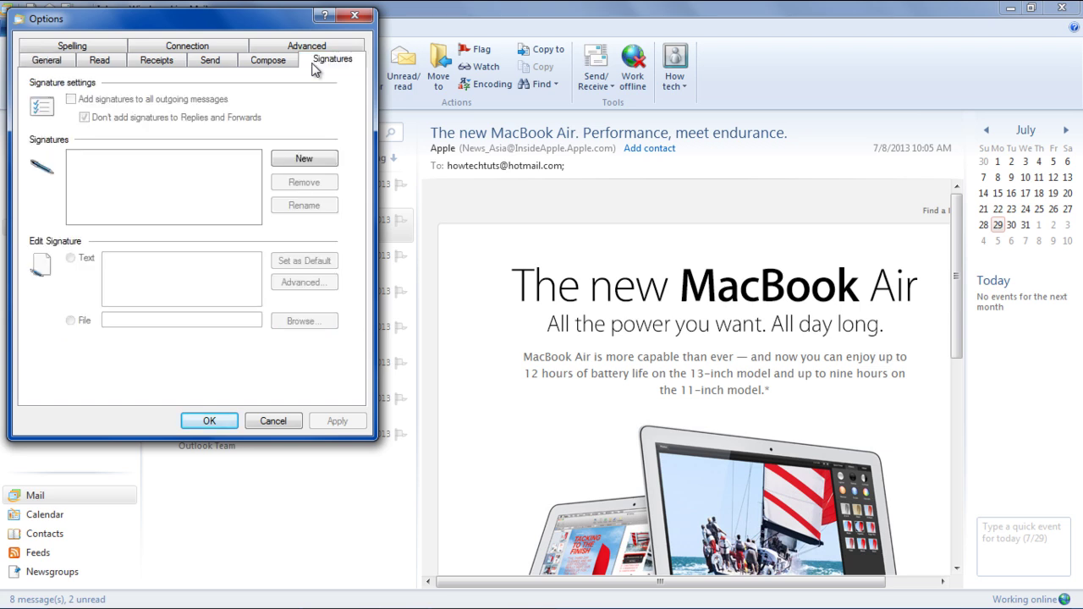
left_click(300, 165)
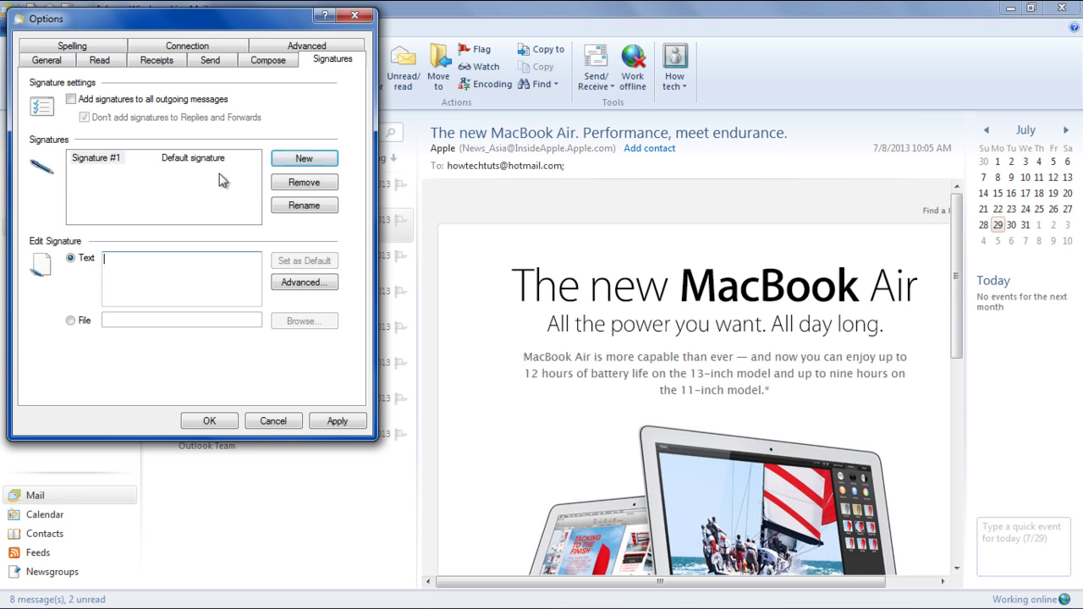
left_click(72, 99)
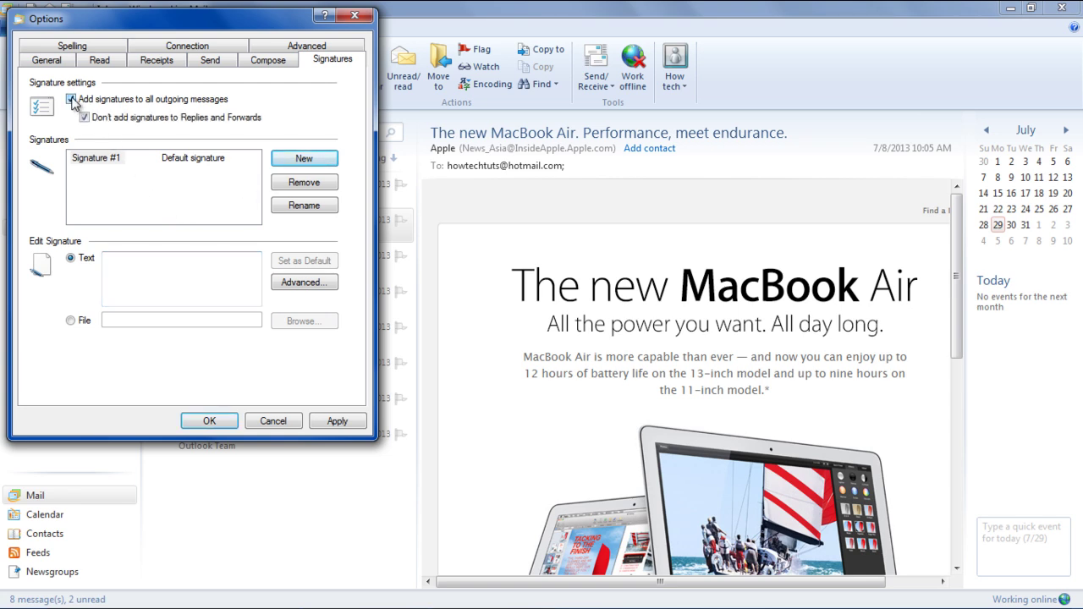
left_click(110, 121)
type("Regards,")
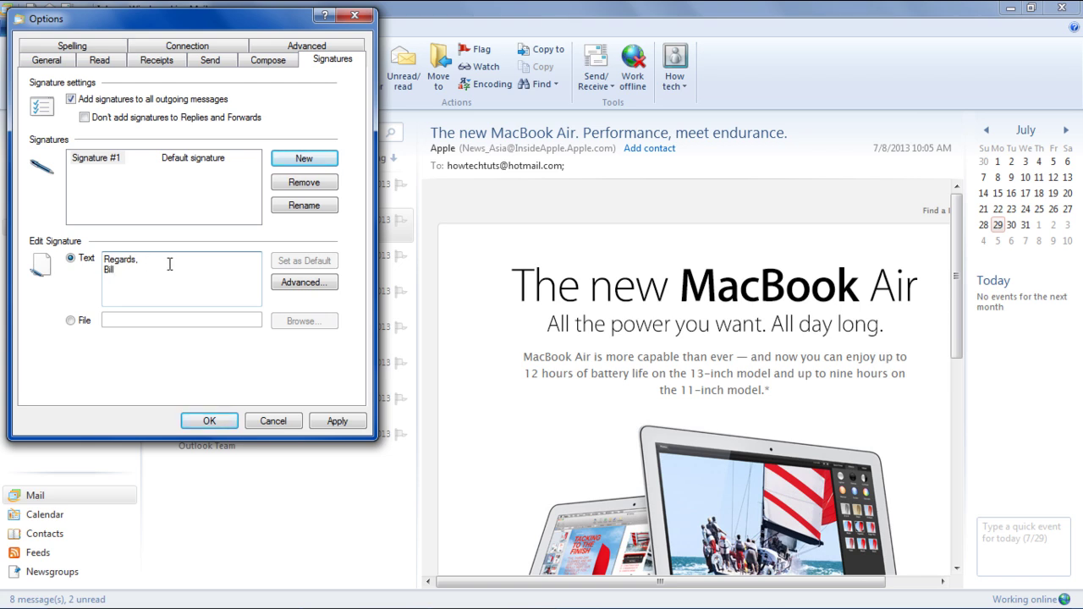
Step: Make it the Hotmail account's signature, load its text from MySignature.txt, and apply the options
left_click(296, 283)
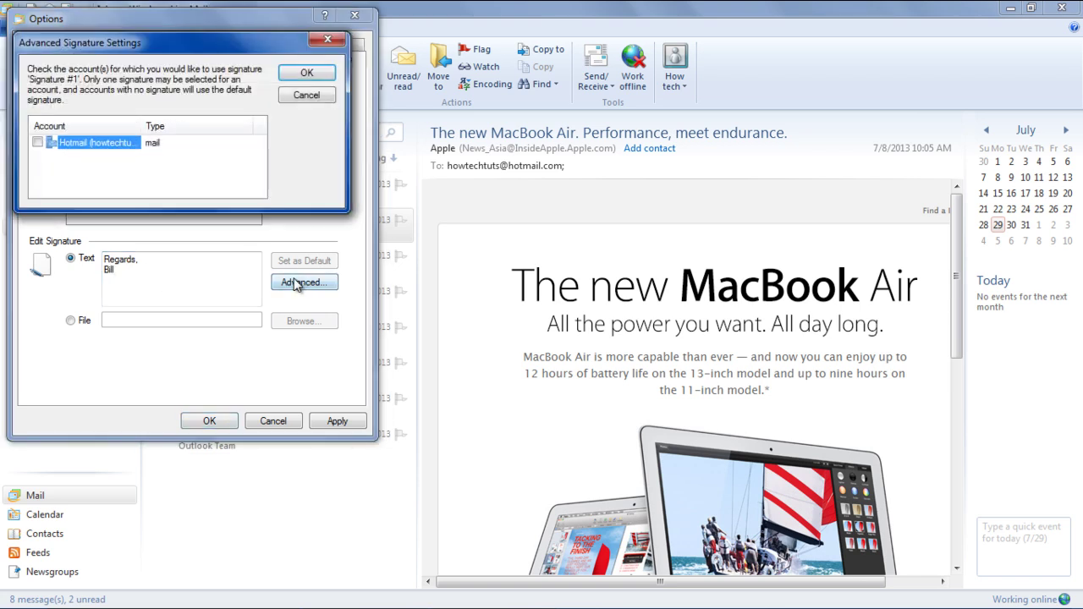
left_click(37, 142)
left_click(295, 75)
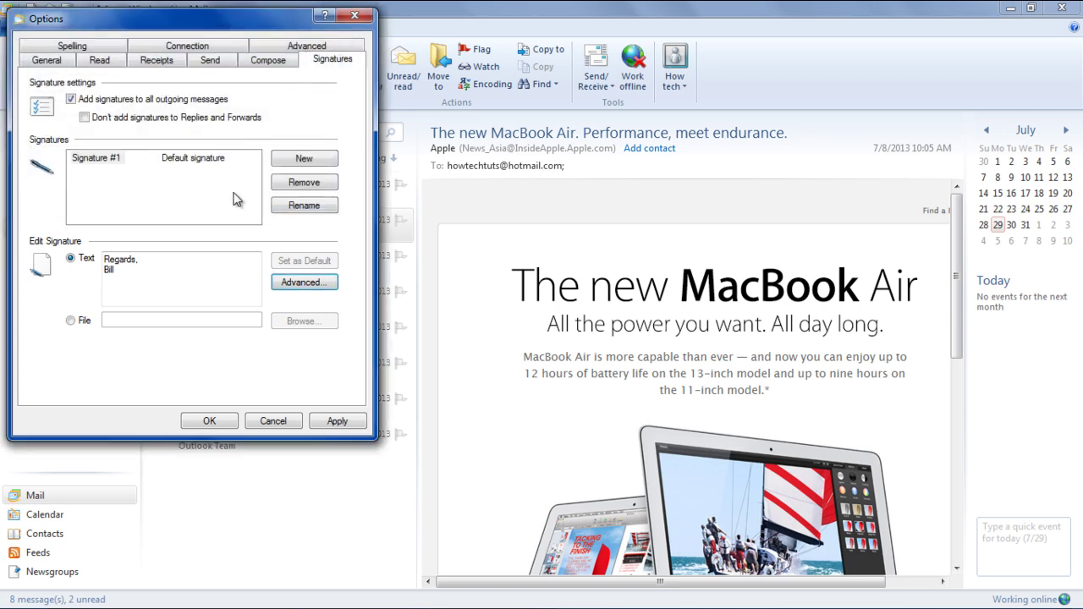
left_click(71, 321)
left_click(300, 323)
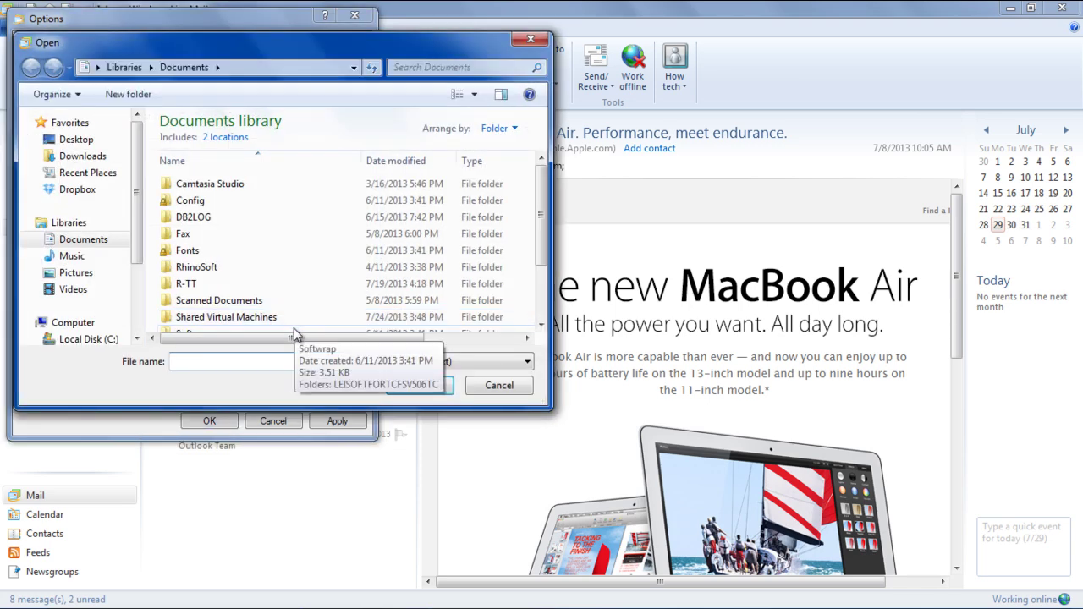
left_click(295, 332)
left_click(402, 385)
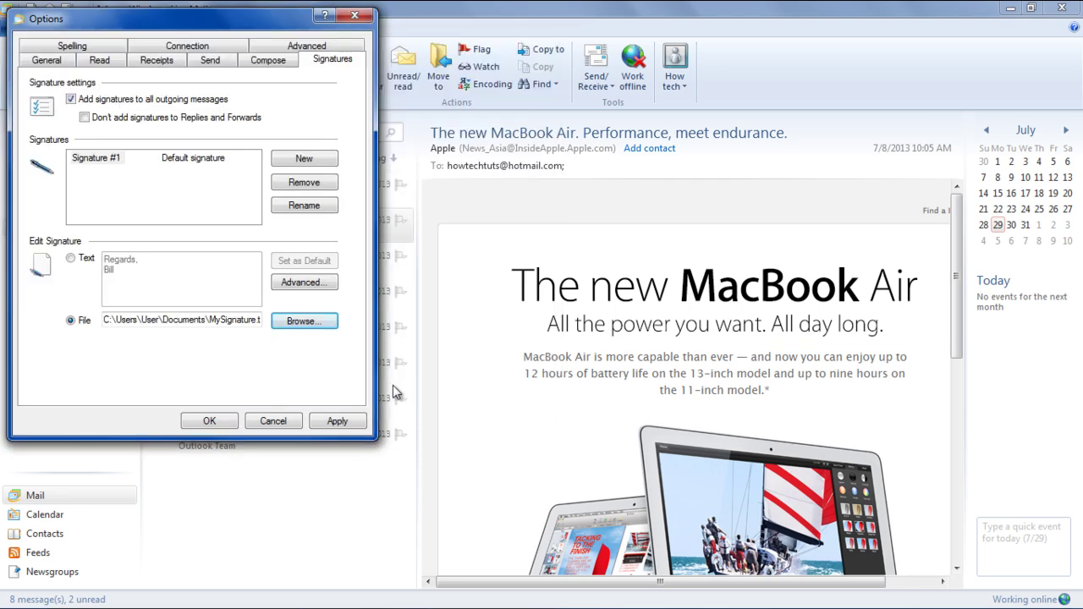
left_click(331, 427)
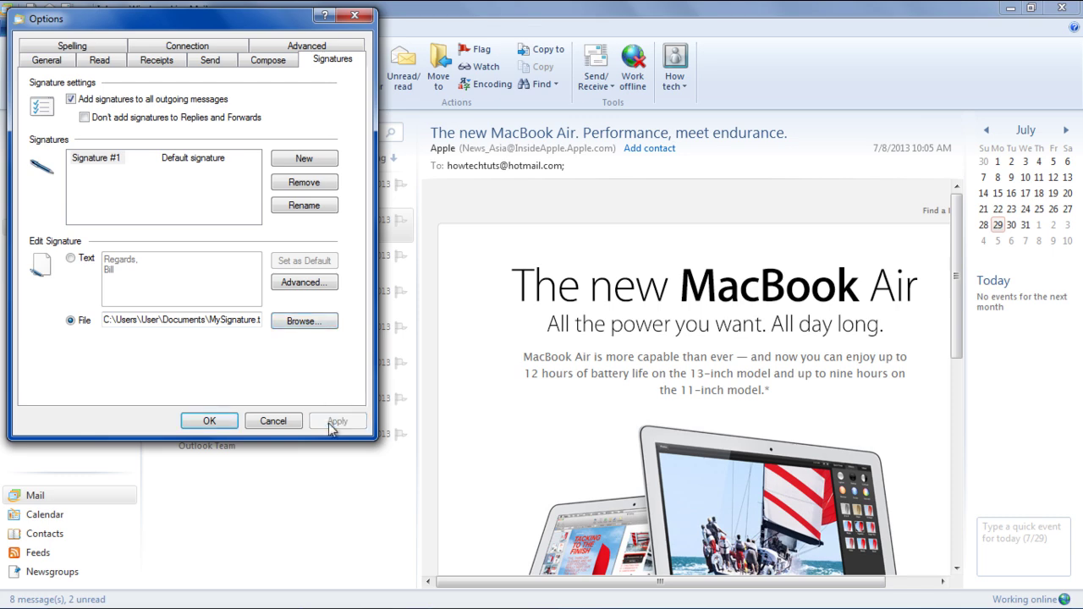
key("Return")
left_click(24, 81)
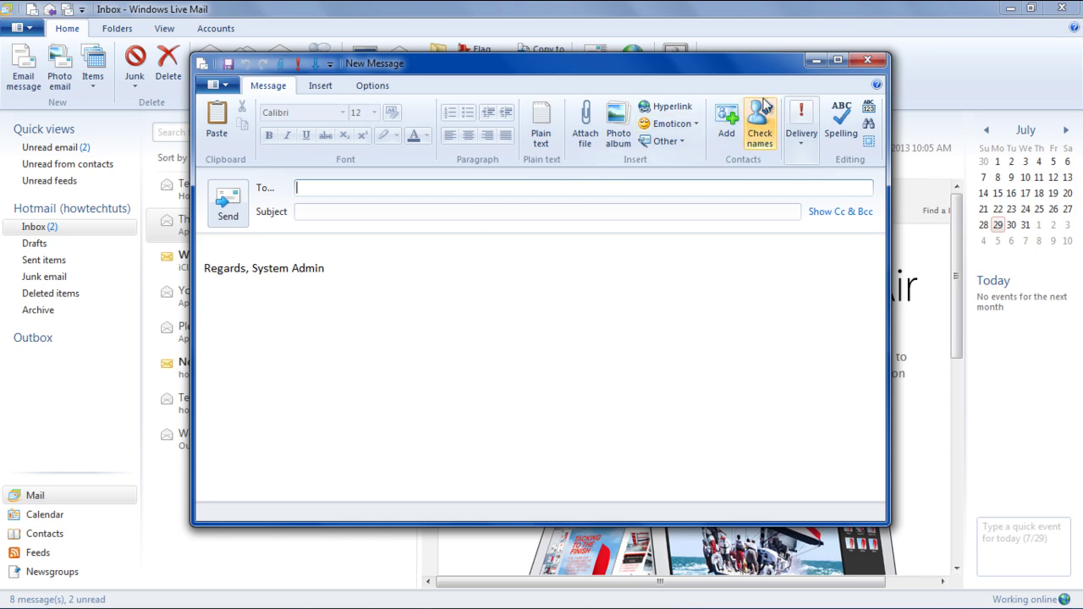
left_click(859, 67)
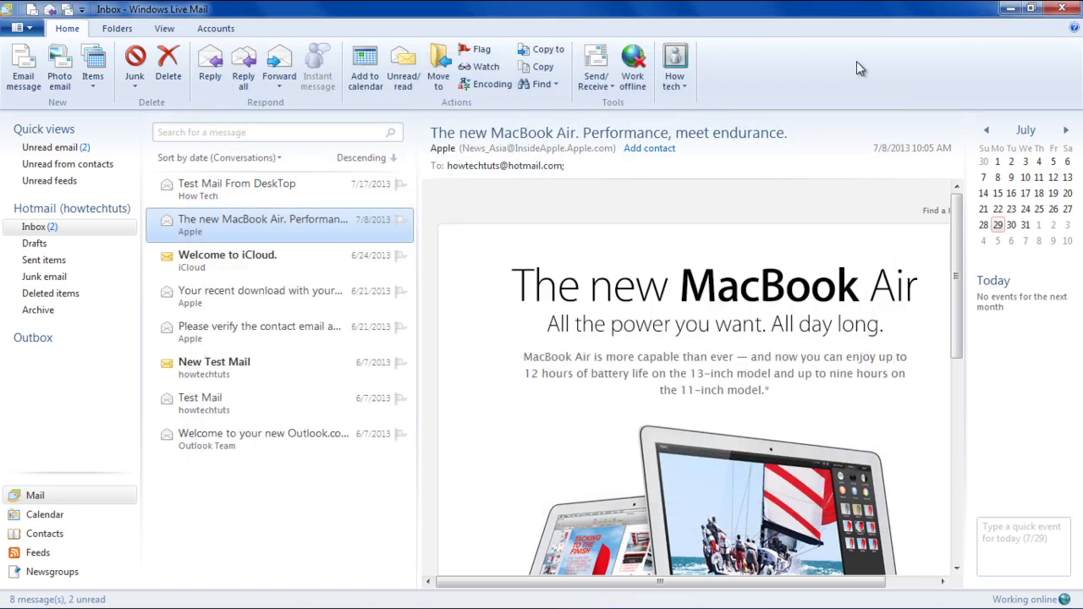
Step: Add the Apple news sender's address to the Blocked Senders list in Safety options
left_click(19, 27)
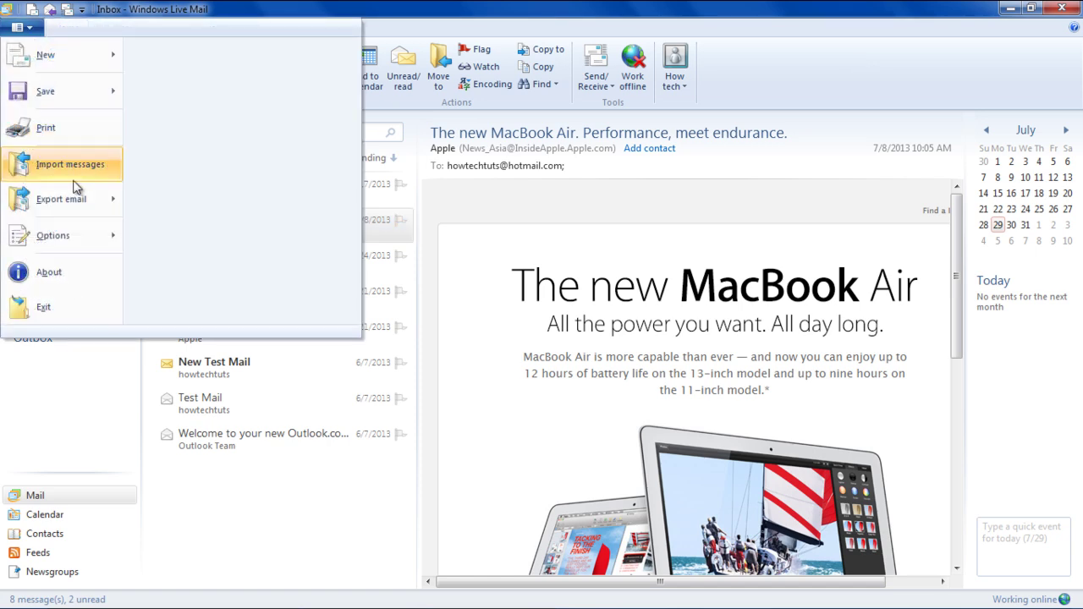
mouse_move(92, 239)
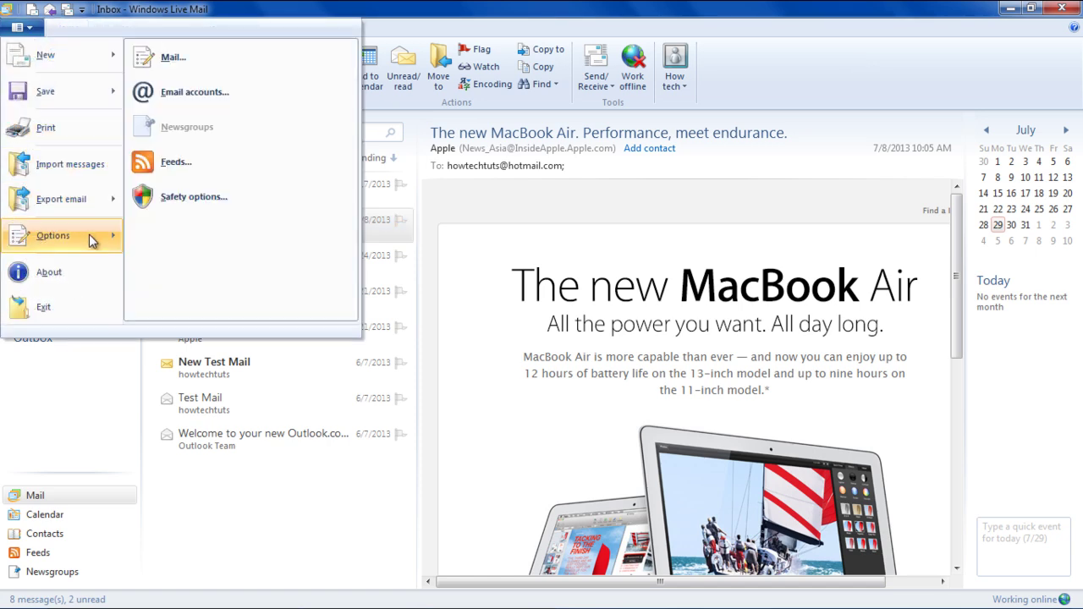
left_click(198, 203)
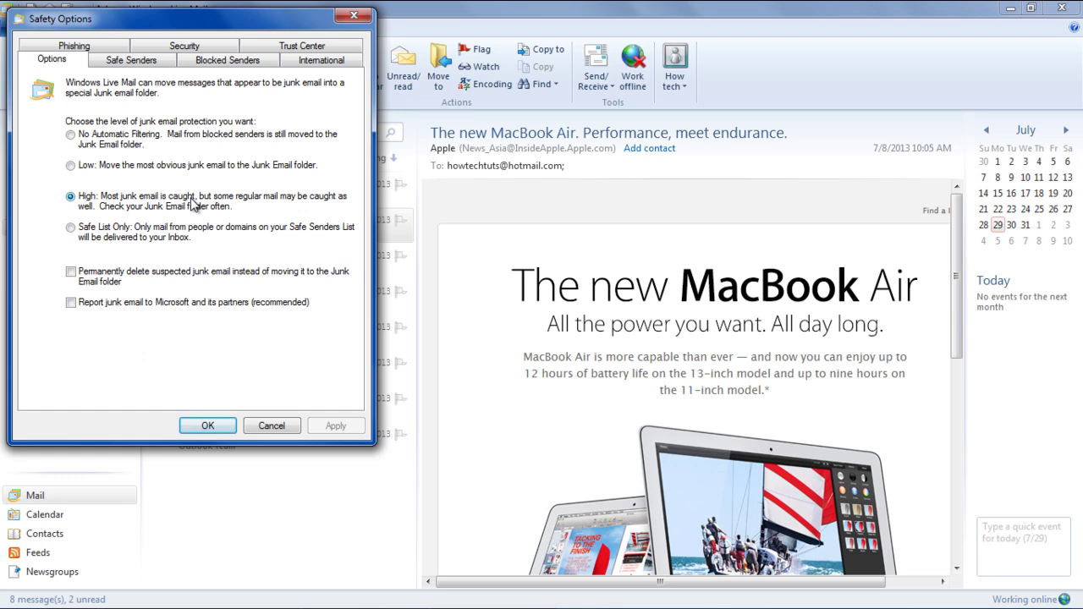
left_click(246, 68)
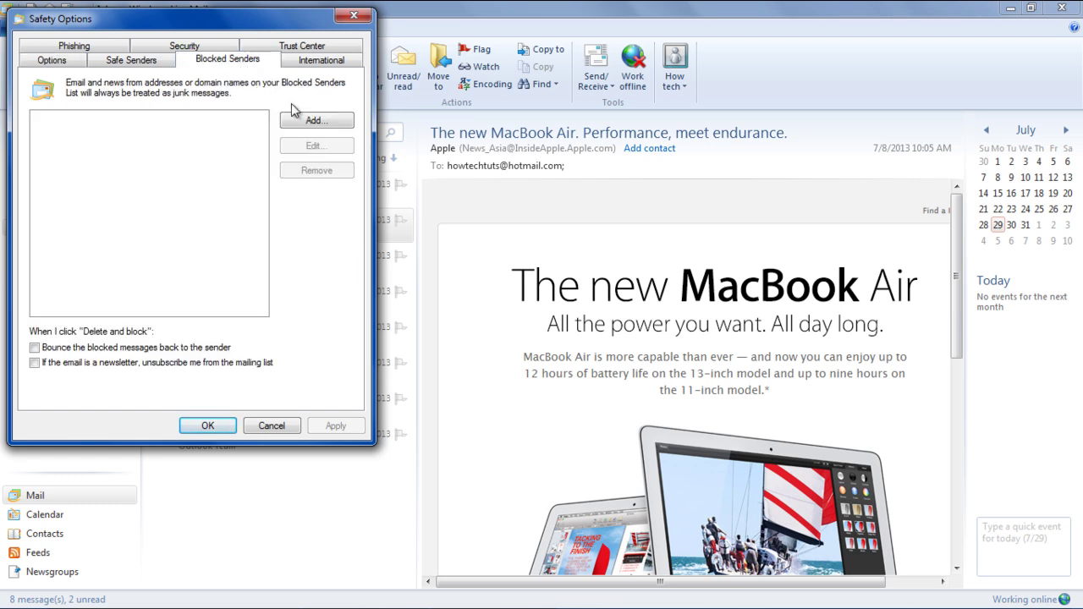
left_click(314, 121)
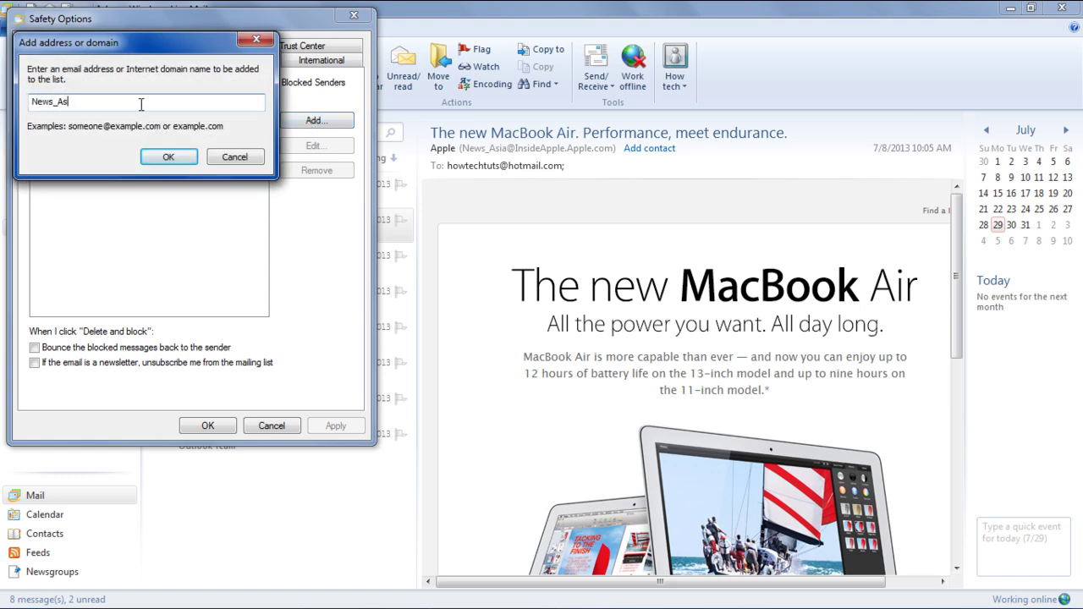
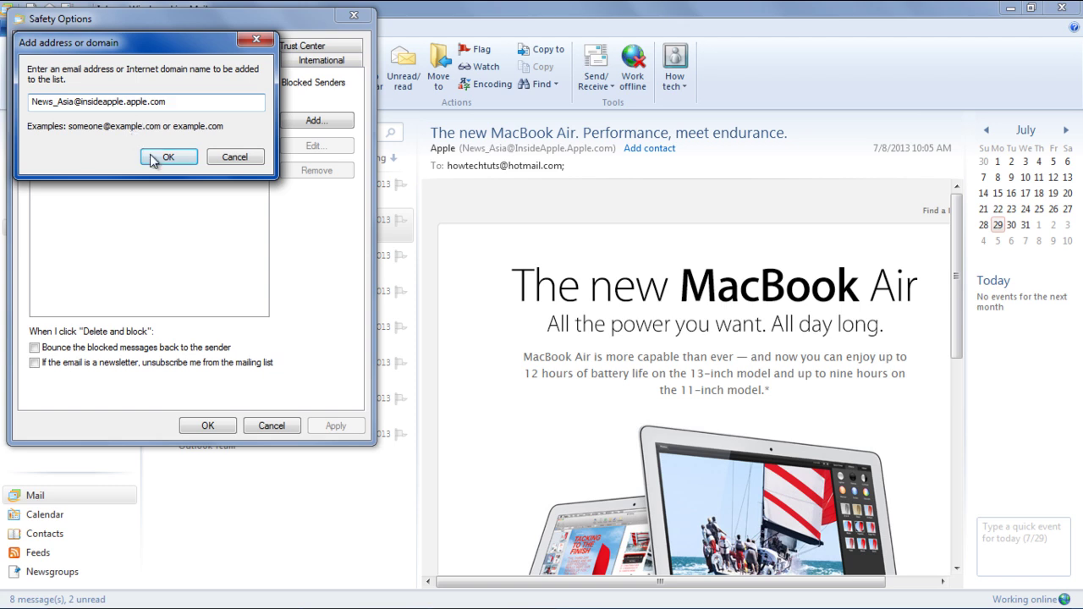
left_click(167, 156)
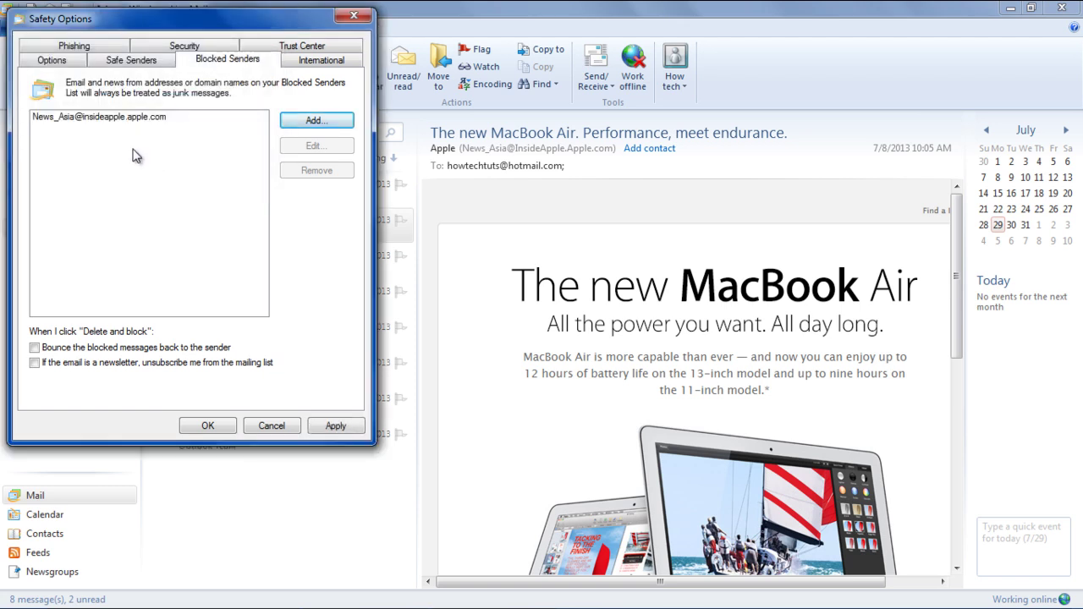
Step: Bounce blocked senders' mail, unsubscribe from their newsletters, and save the safety settings
left_click(86, 351)
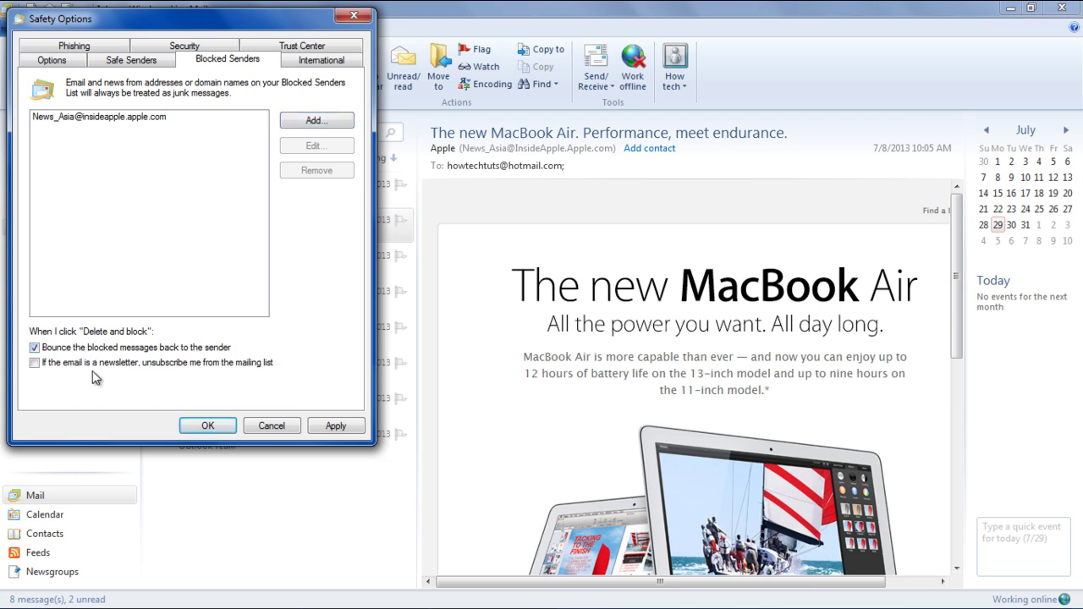
left_click(93, 363)
left_click(338, 428)
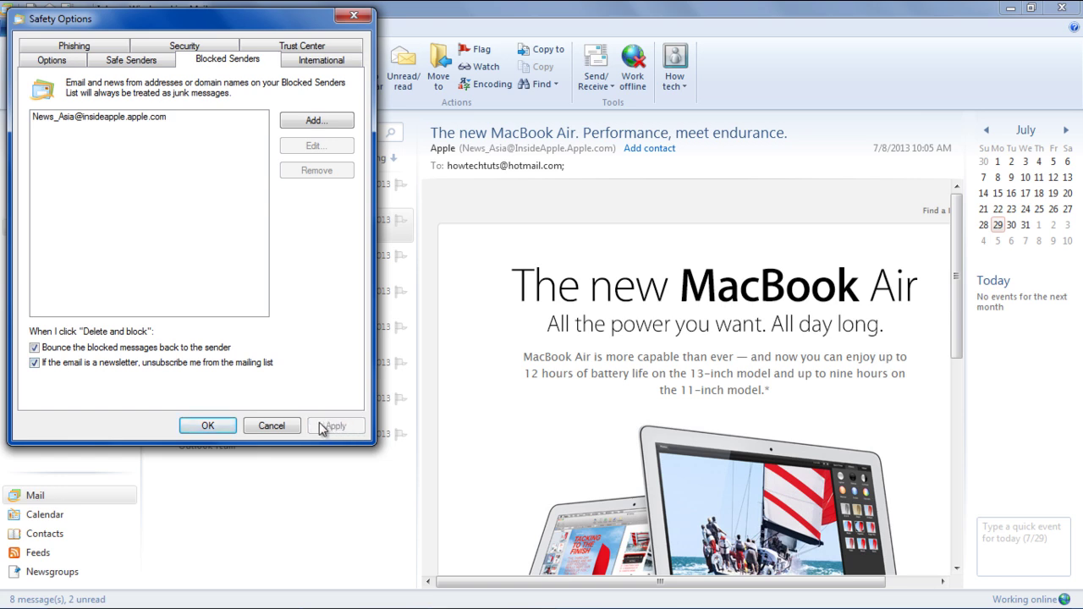
left_click(232, 426)
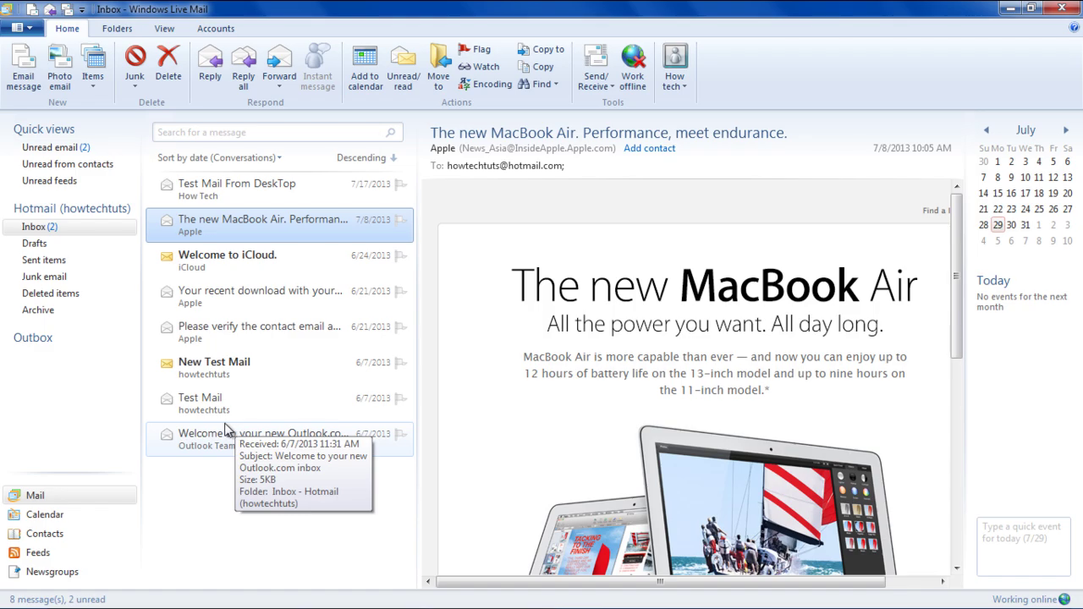